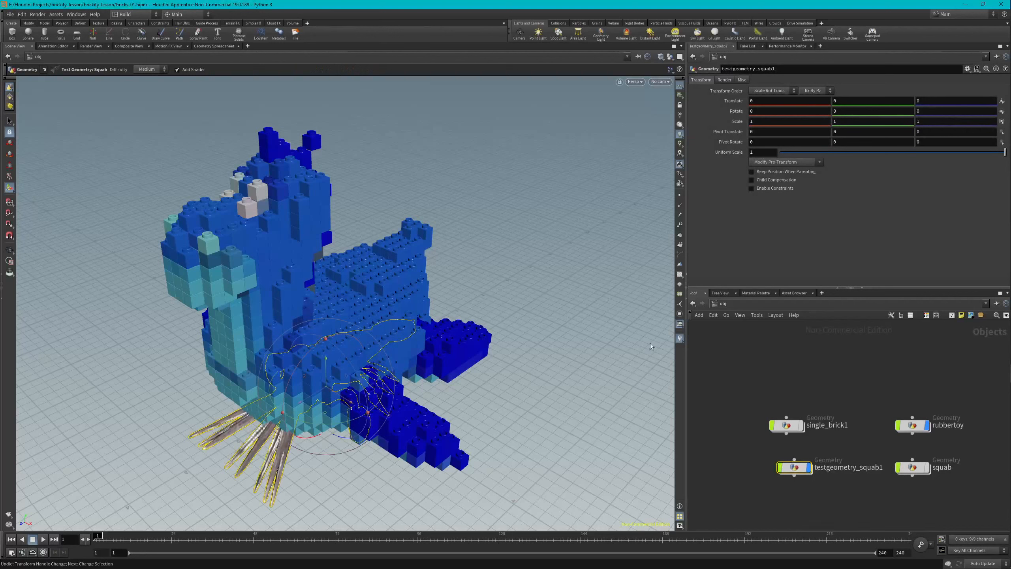
# Step: Inside the testgeometry_squab1 object, set the squab's uniform scale to 3 and its Y translation to 1.50
pyautogui.doubleClick(796, 468)
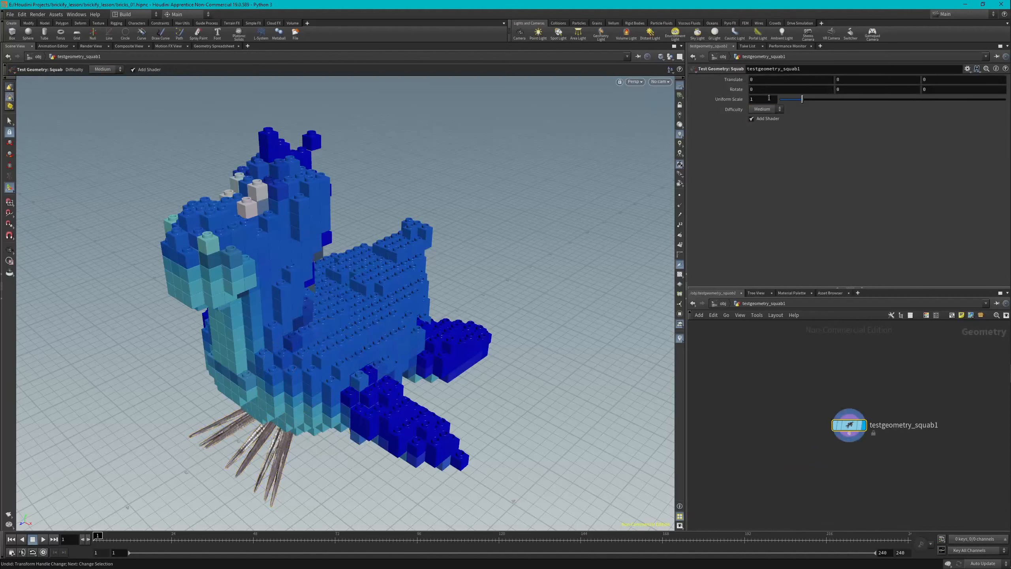
pyautogui.write('3')
pyautogui.click(836, 79)
pyautogui.write('1.50')
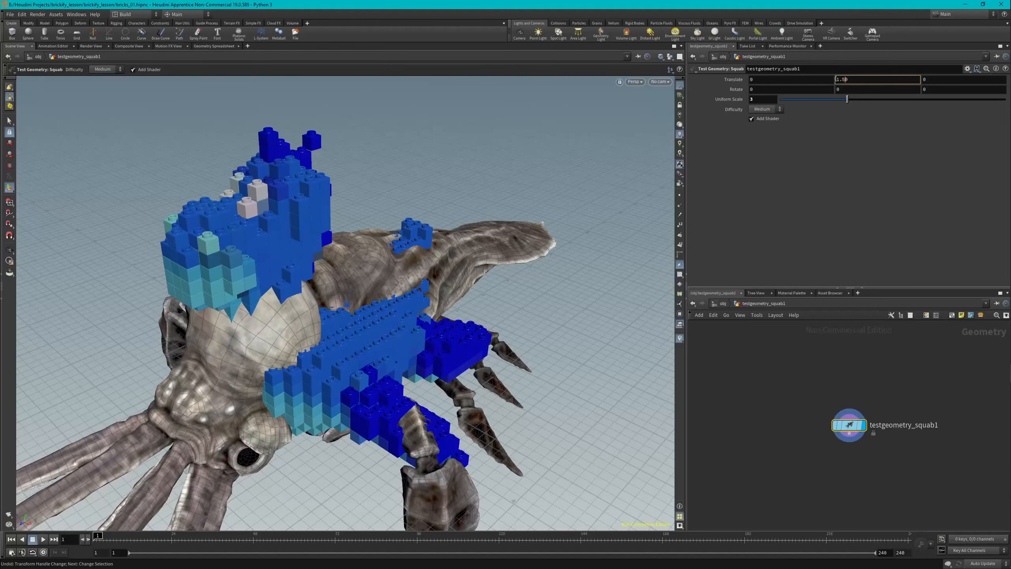
pyautogui.press('Return')
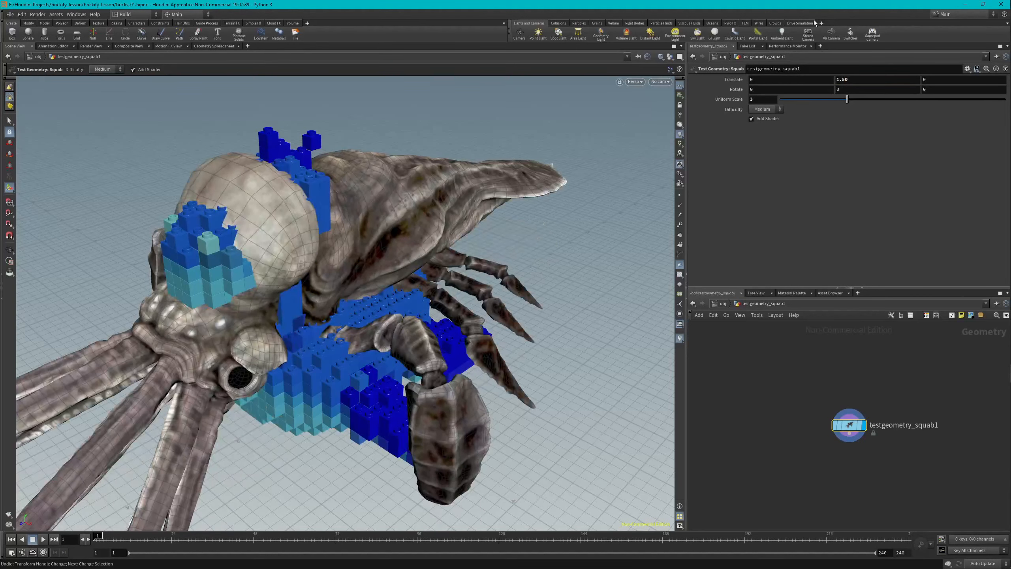
# Step: At object level, move the squab up and away from the brick toy, to about X -2.44, Y 6.12, Z 9.51
pyautogui.press('u')
pyautogui.moveTo(423, 286); pyautogui.dragTo(415, 207)
pyautogui.moveTo(318, 275); pyautogui.dragTo(389, 290)
pyautogui.scroll(-4, 147, 192)
pyautogui.press('t')
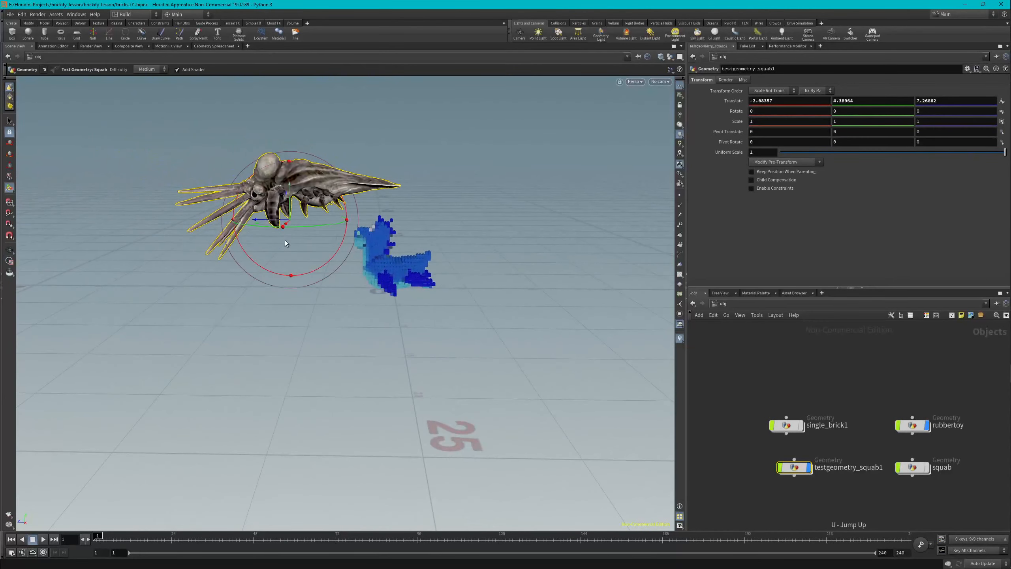
pyautogui.moveTo(288, 218); pyautogui.dragTo(281, 210)
# Step: Inside the squab object, add a Brickify copy node and connect it below testgeometry_squab1
pyautogui.doubleClick(794, 467)
pyautogui.click(844, 458)
pyautogui.press('Delete')
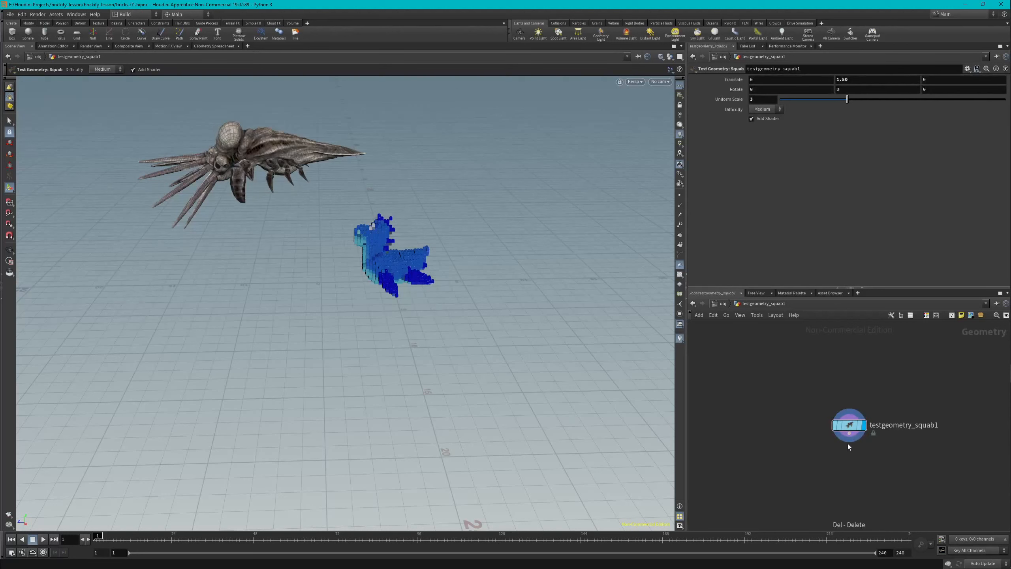
pyautogui.press('Tab')
pyautogui.write('bric')
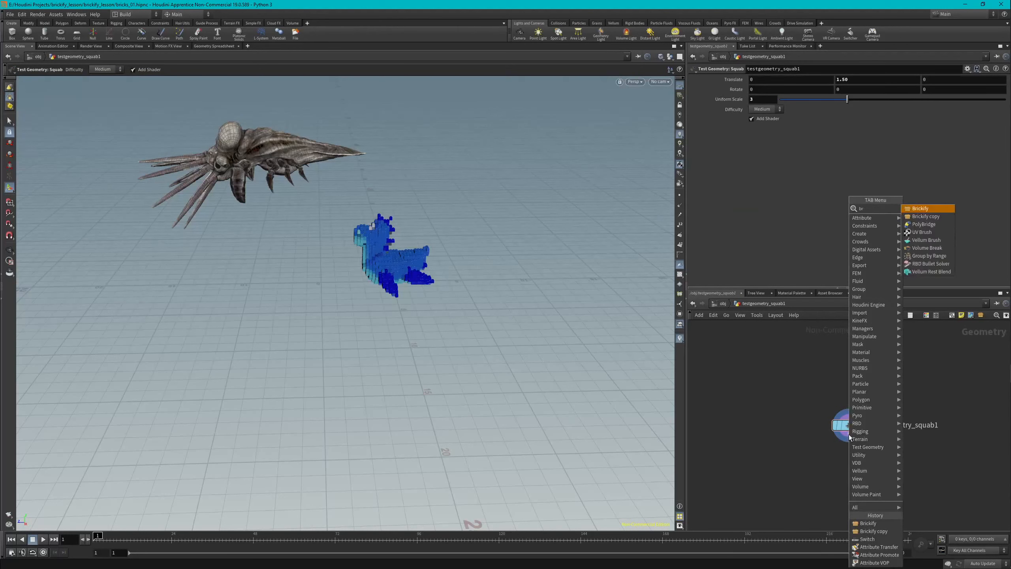
pyautogui.click(927, 217)
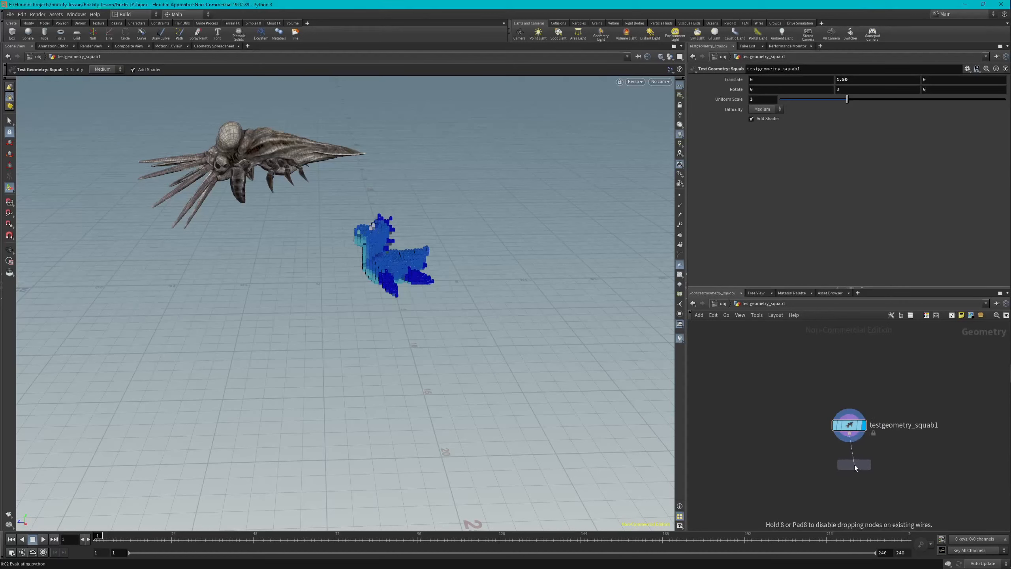
pyautogui.click(854, 465)
pyautogui.moveTo(854, 464); pyautogui.dragTo(854, 463)
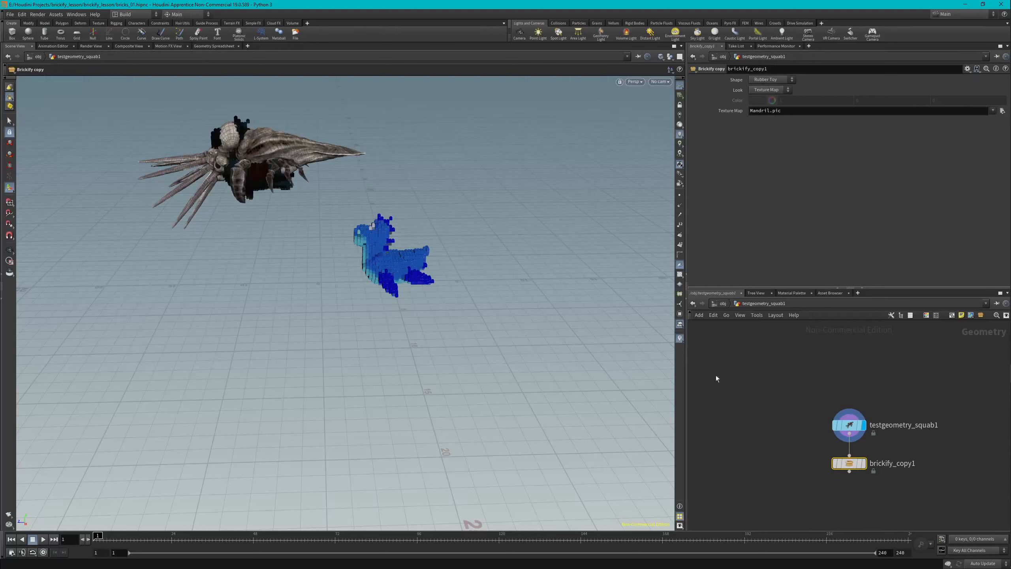
# Step: Display the brickify_copy1 node's output and set its shape to Custom Shape
pyautogui.moveTo(857, 462)
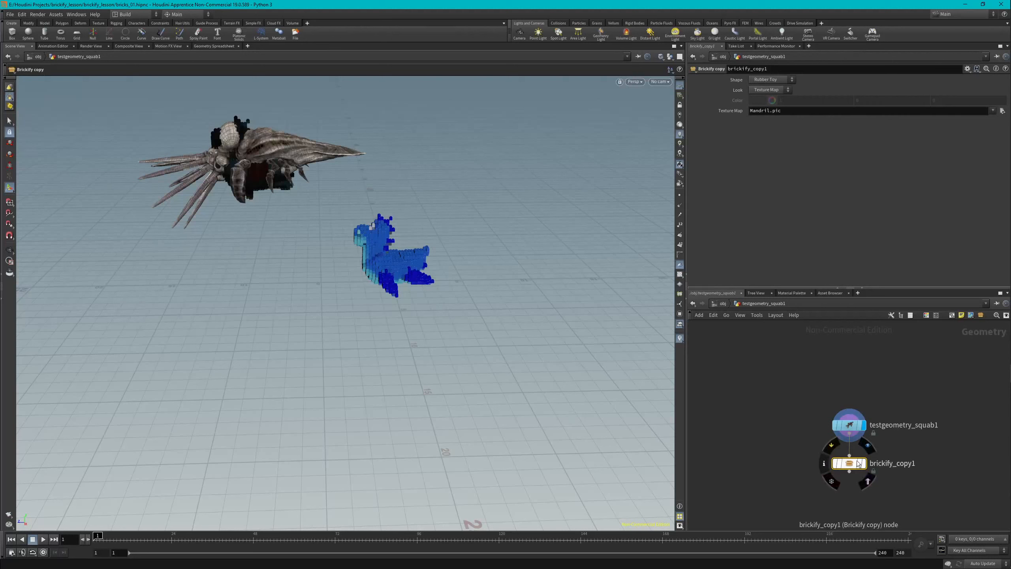
pyautogui.click(866, 463)
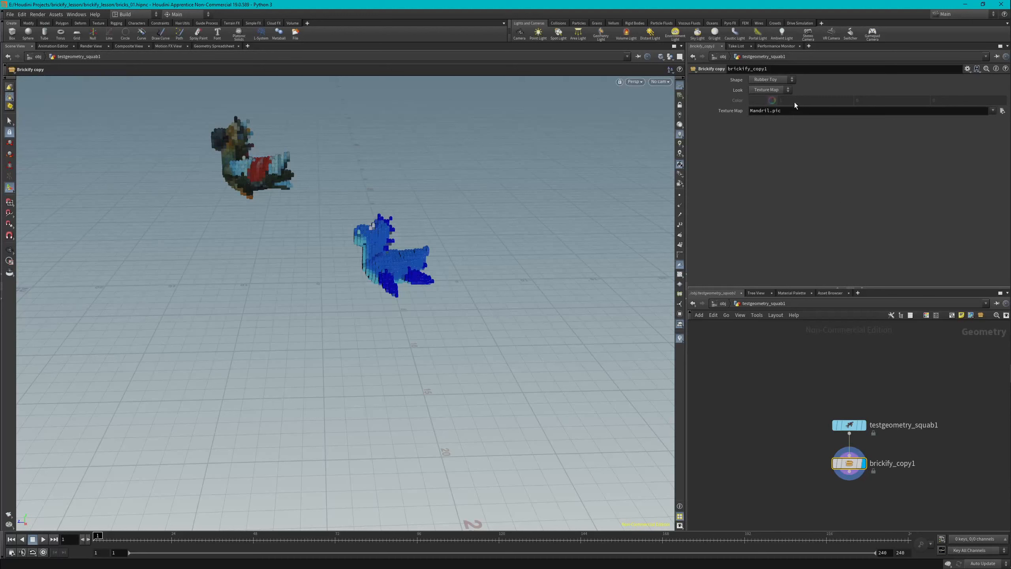
pyautogui.click(776, 79)
pyautogui.click(770, 95)
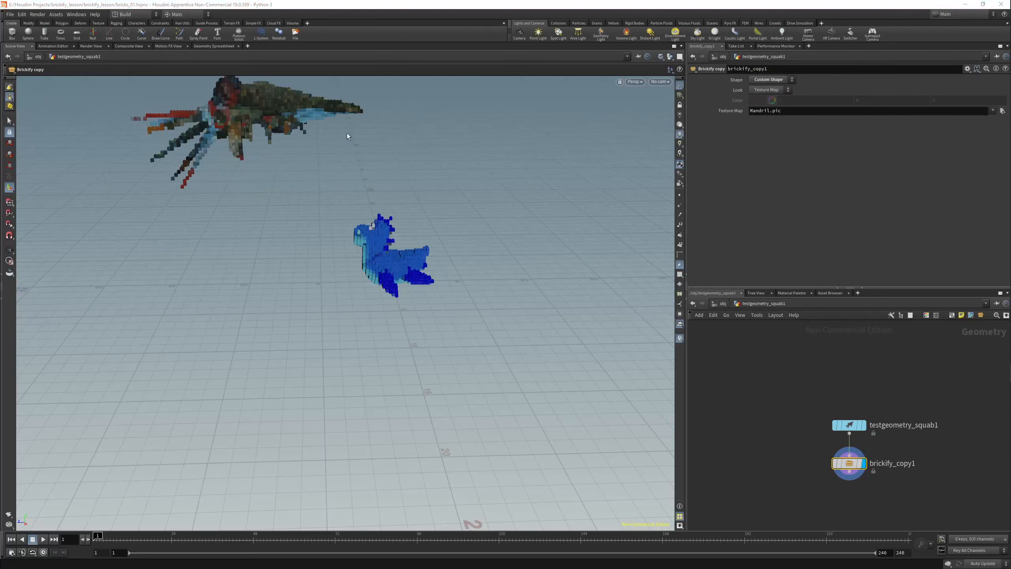
pyautogui.press('Escape')
pyautogui.moveTo(337, 199); pyautogui.dragTo(302, 222)
pyautogui.press('Return')
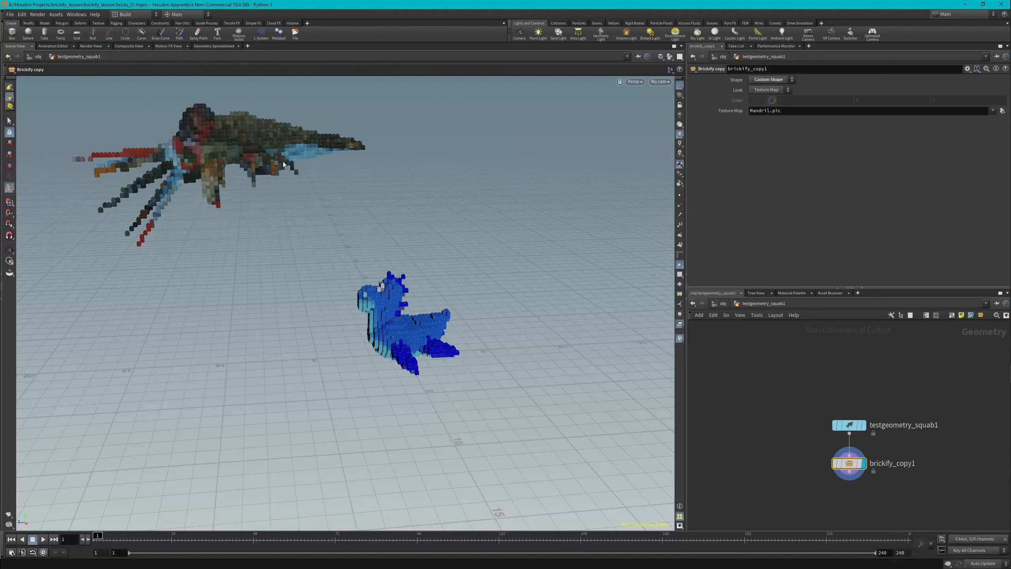
# Step: Try the Color look on brickify_copy1 and return it to Texture Map
pyautogui.click(765, 92)
pyautogui.click(768, 88)
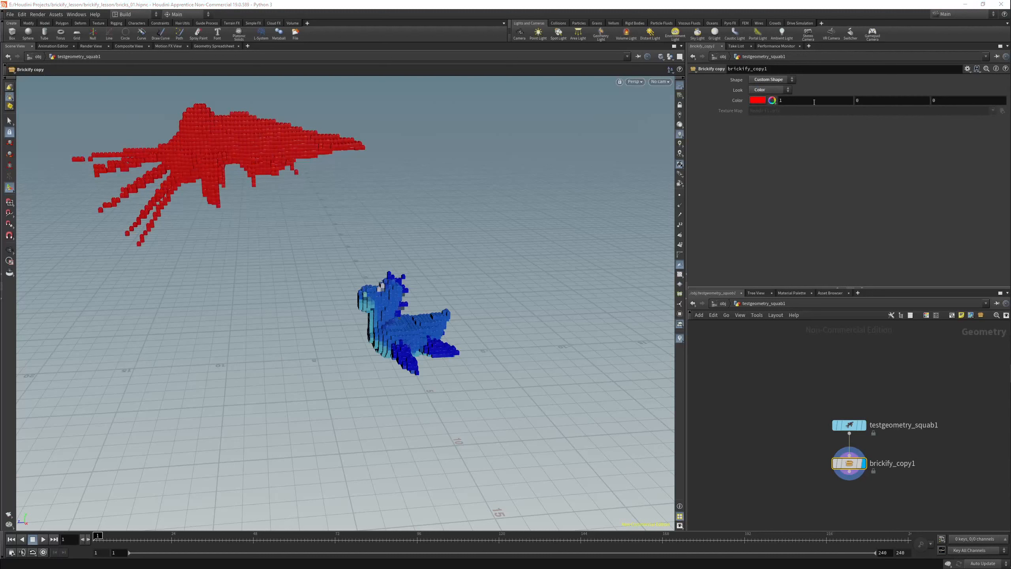
pyautogui.click(763, 91)
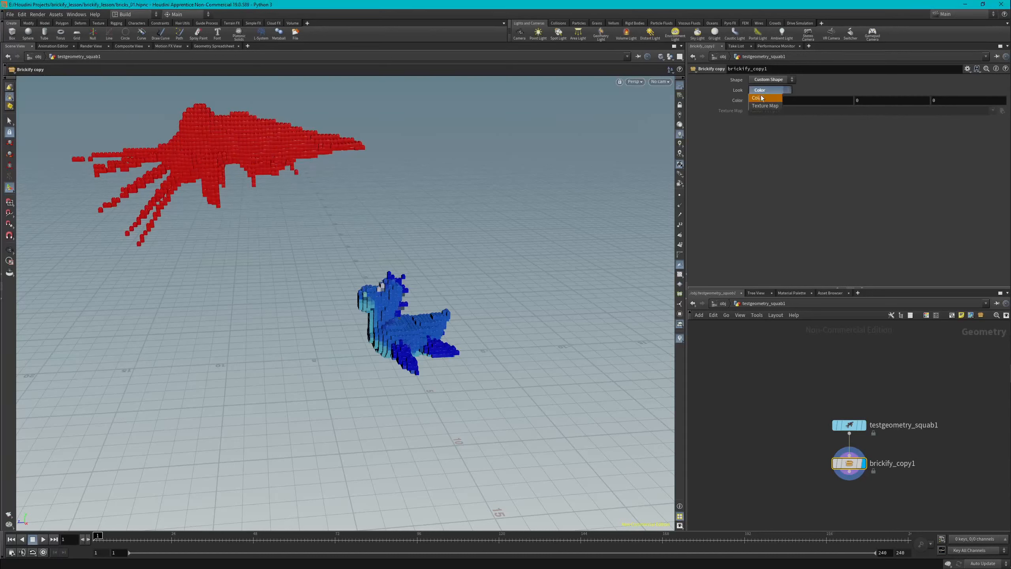
pyautogui.click(763, 105)
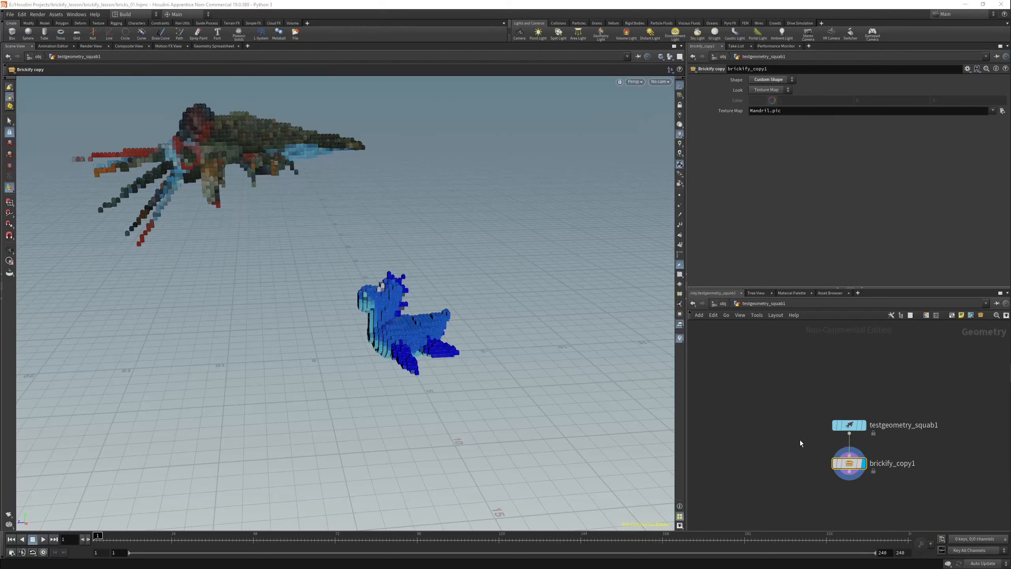
# Step: Inspect the node network inside brickify_copy1 and return to the squab geometry level
pyautogui.doubleClick(847, 464)
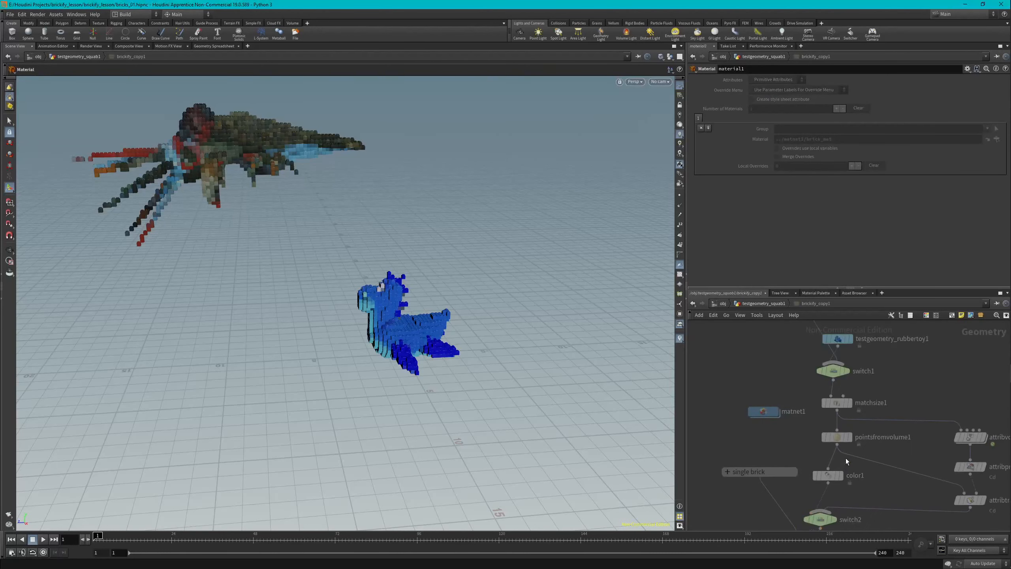
pyautogui.scroll(4, 837, 414)
pyautogui.press('u')
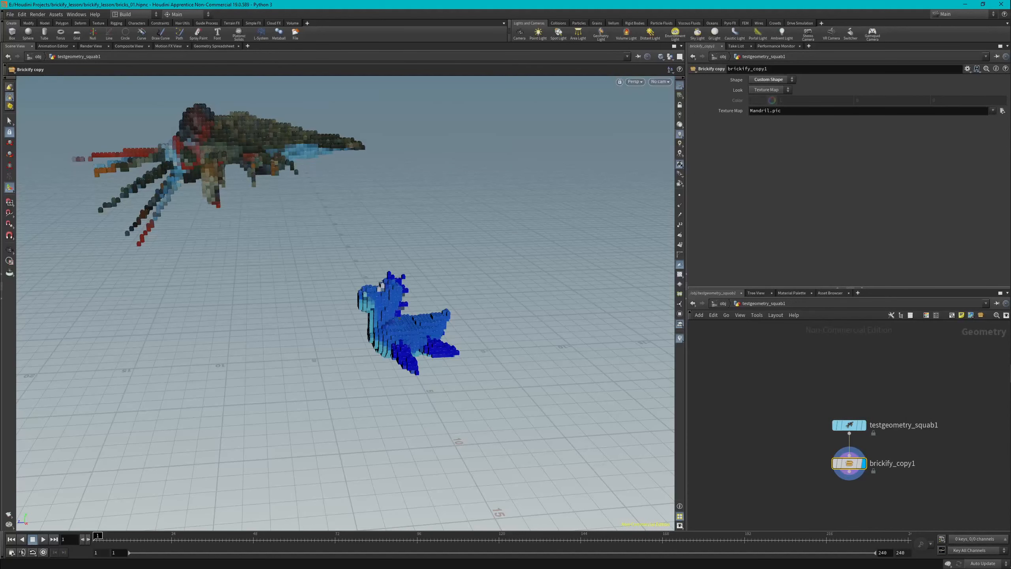
# Step: Open the Test Geometry: Squab asset's type properties and start saving its extra file squab_diffuse.jpg to disk
pyautogui.click(850, 427)
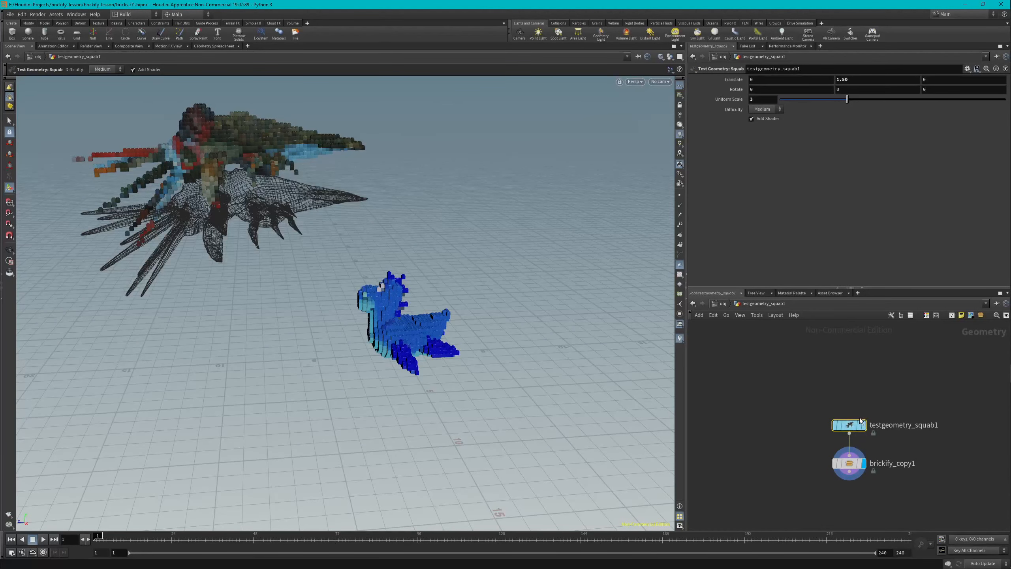
pyautogui.click(55, 14)
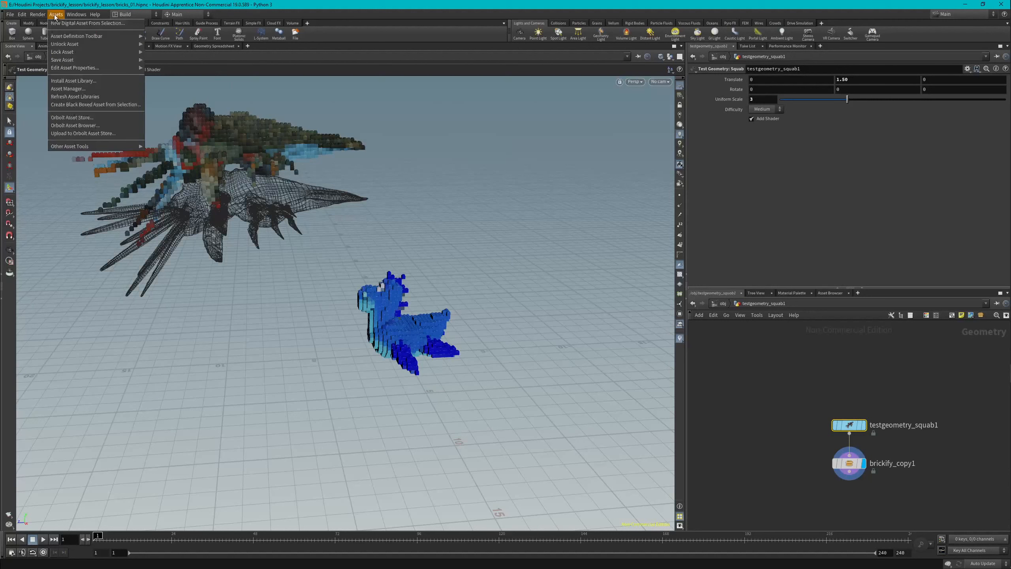
pyautogui.moveTo(74, 69)
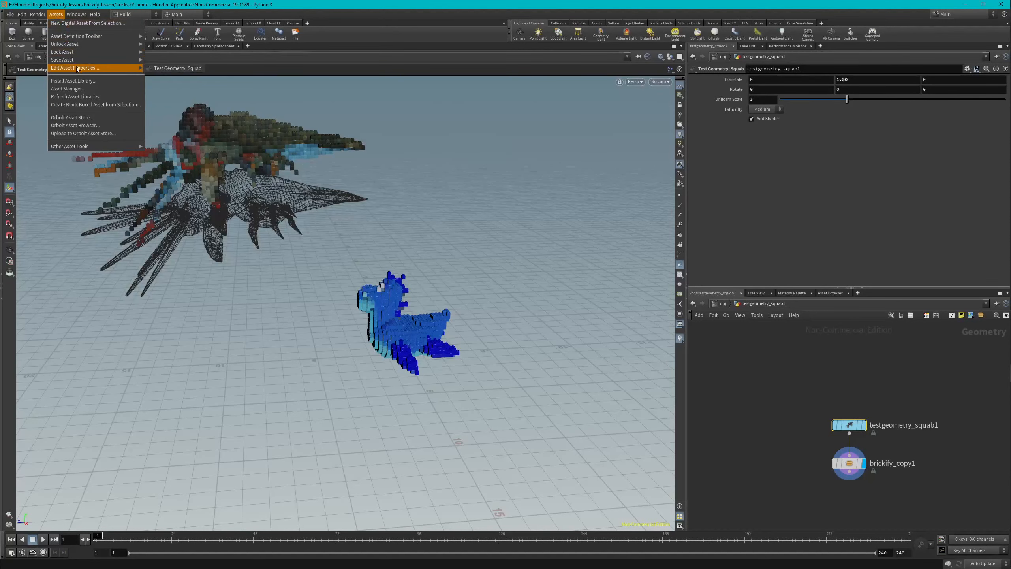
pyautogui.click(156, 70)
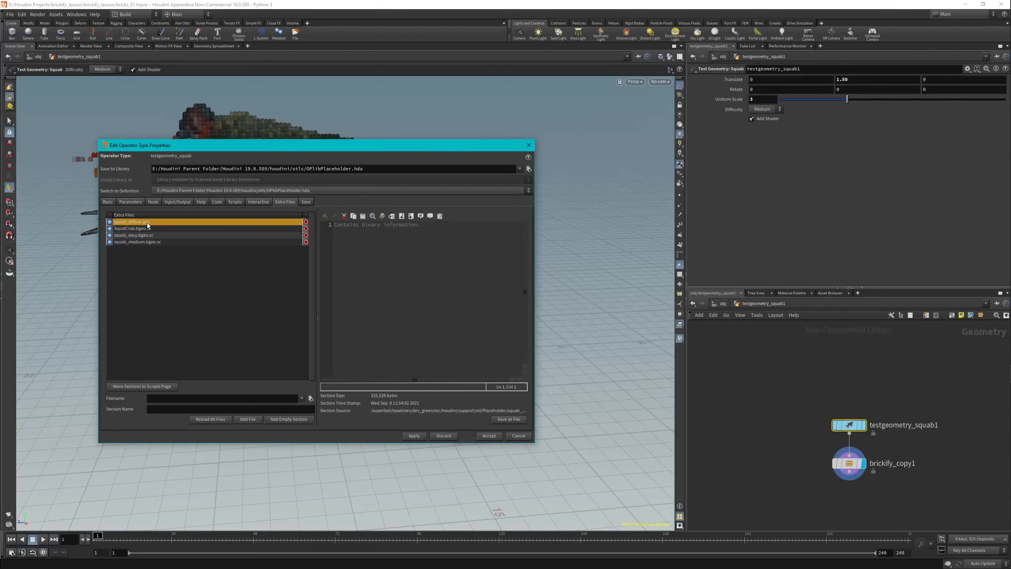
pyautogui.click(508, 419)
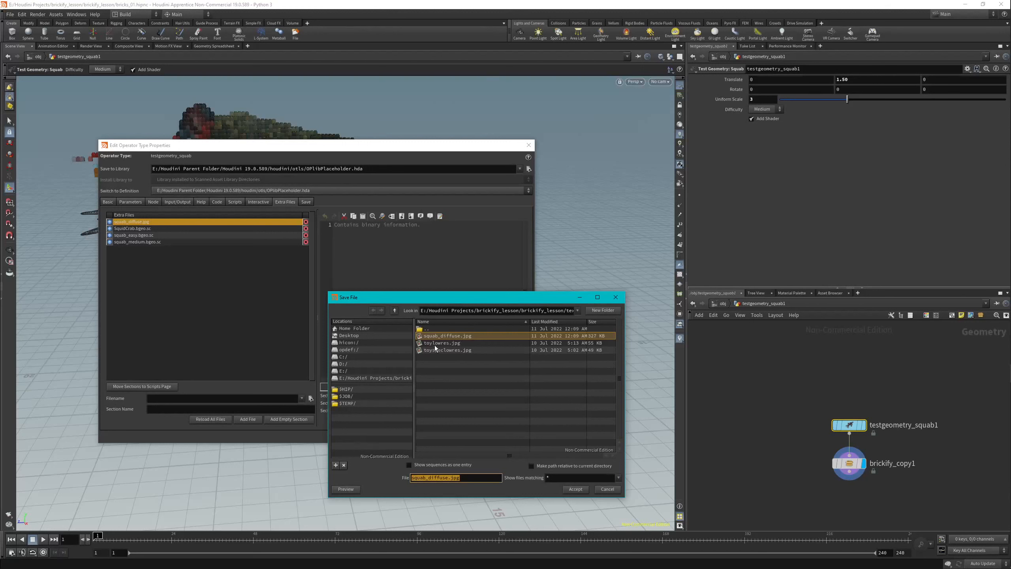
# Step: Browse to the brickify_lesson project's tex folder as the save location, cancel the save and close the asset properties
pyautogui.click(343, 371)
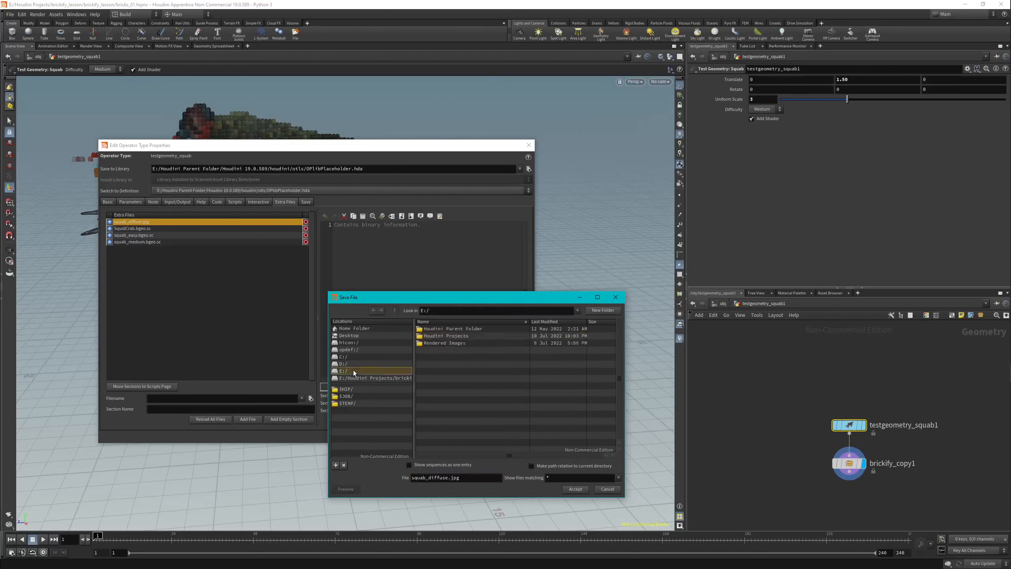
pyautogui.doubleClick(446, 335)
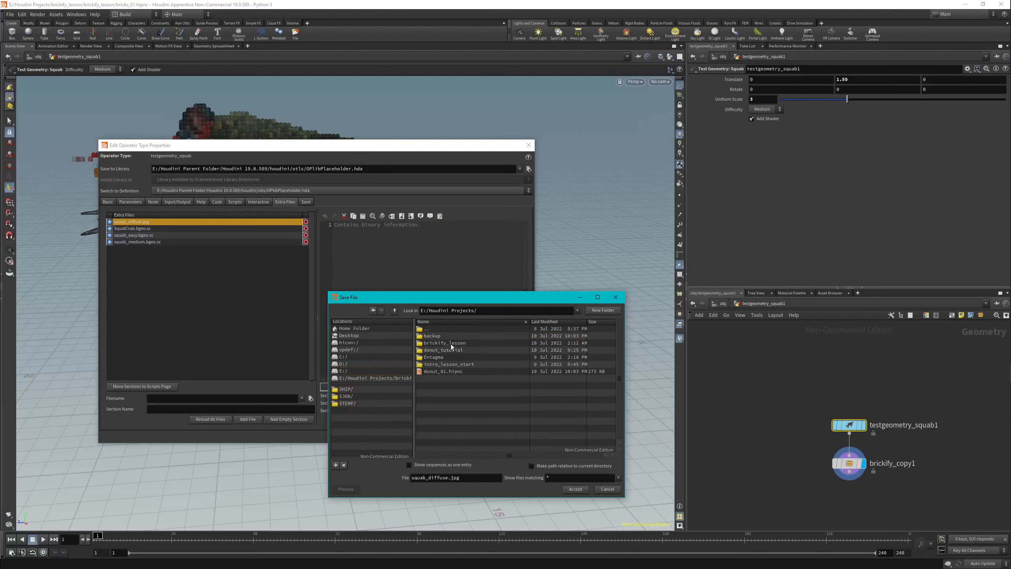
pyautogui.doubleClick(451, 343)
pyautogui.doubleClick(445, 336)
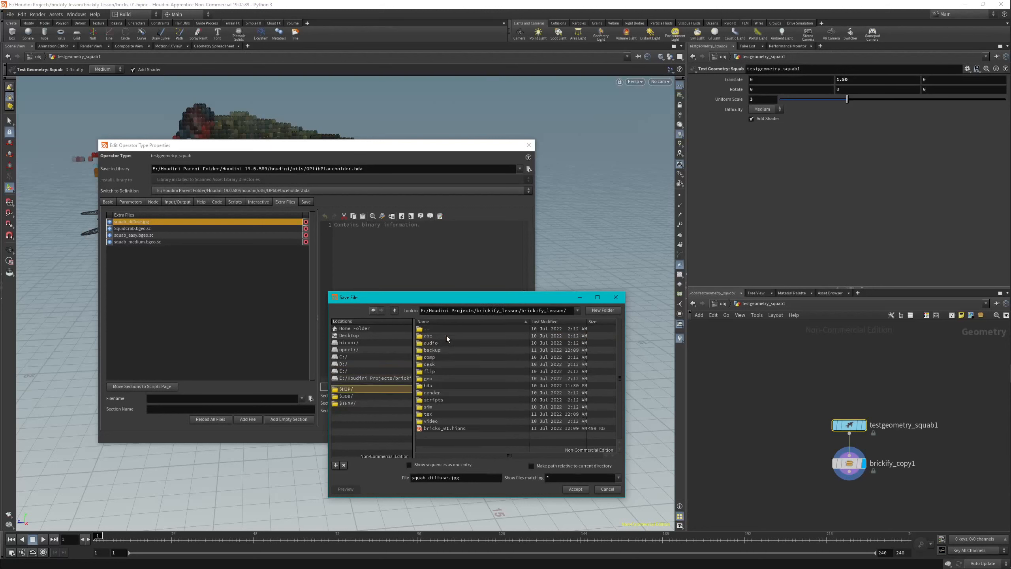
pyautogui.doubleClick(434, 415)
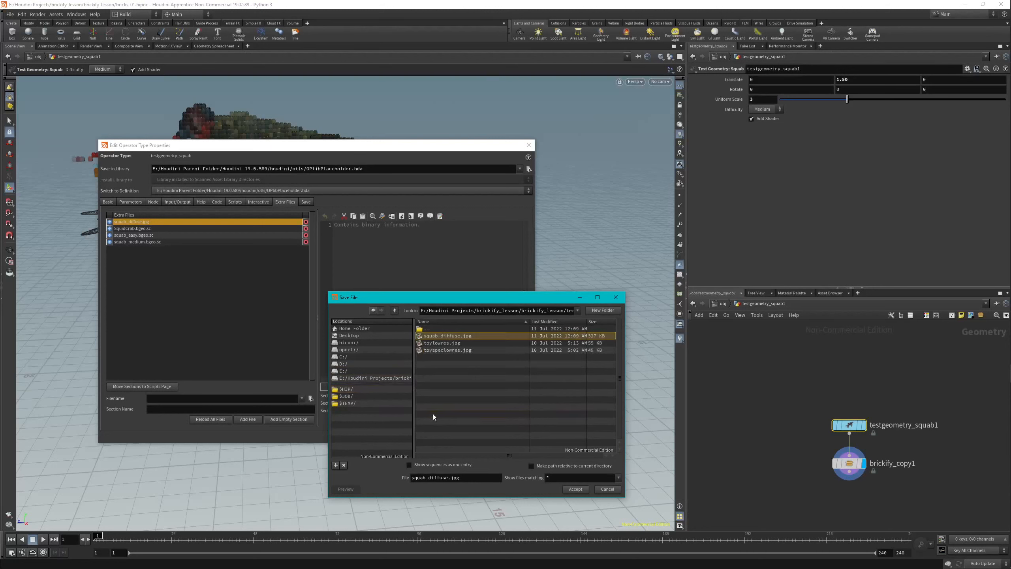
pyautogui.click(603, 490)
pyautogui.click(649, 511)
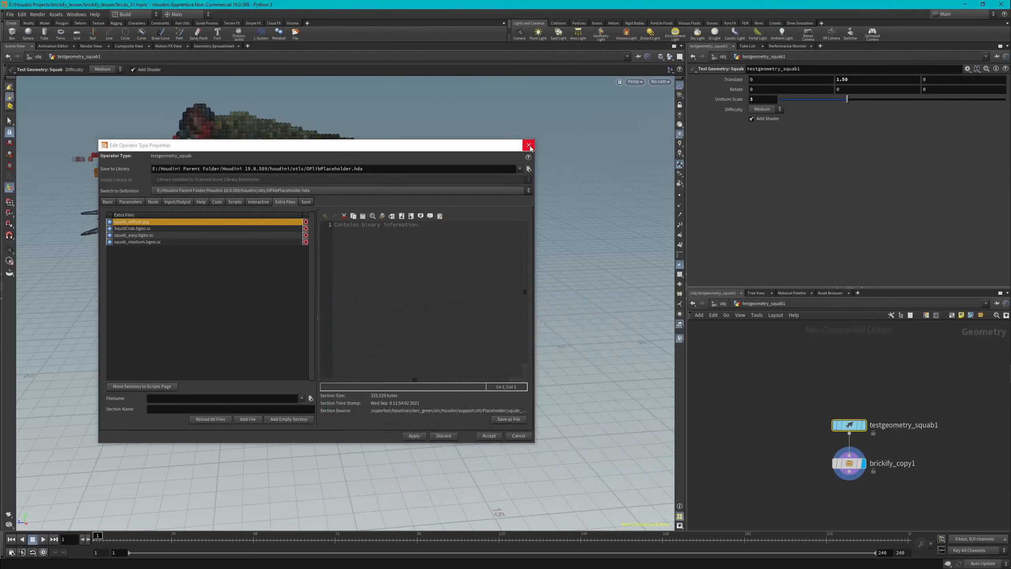
pyautogui.click(529, 145)
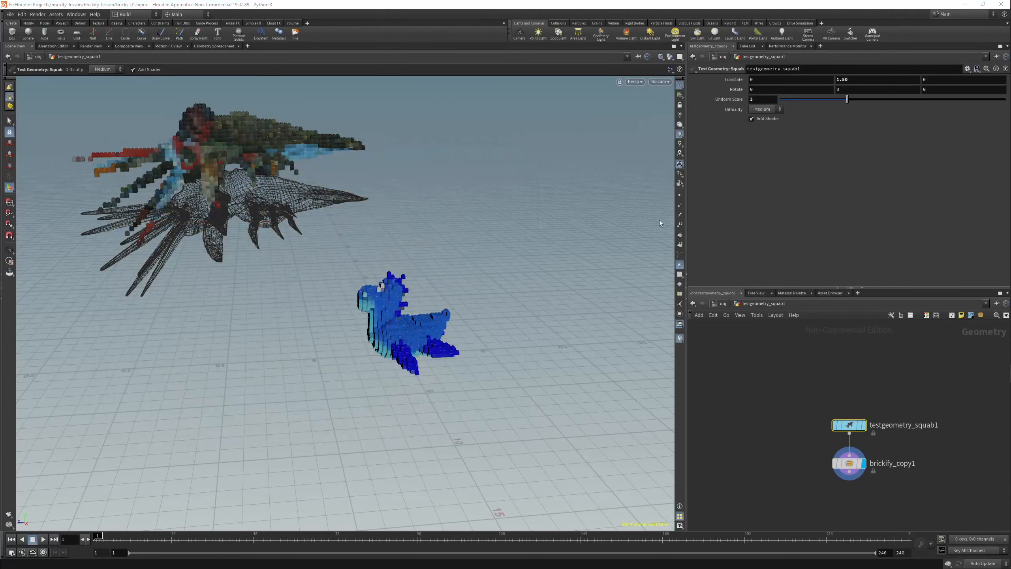
# Step: Set brickify_copy1's texture map to squab_diffuse.jpg from the $HIP/tex folder
pyautogui.click(849, 463)
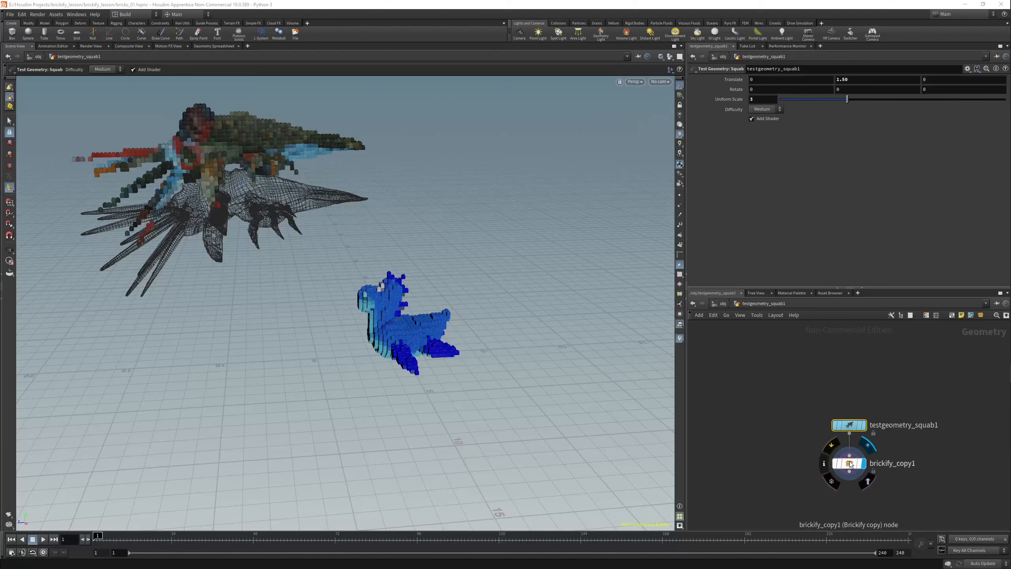
pyautogui.click(1003, 111)
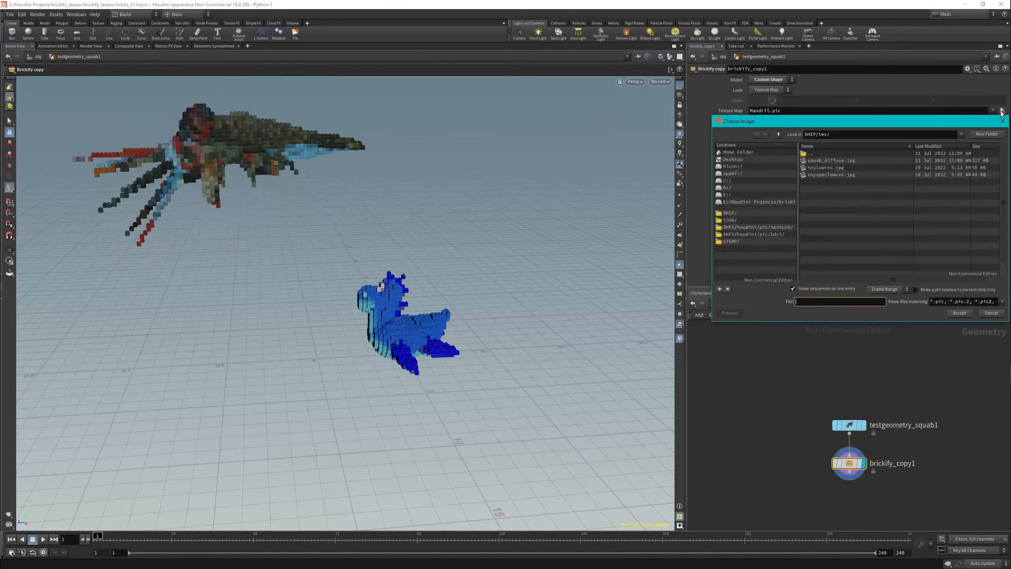
pyautogui.click(821, 161)
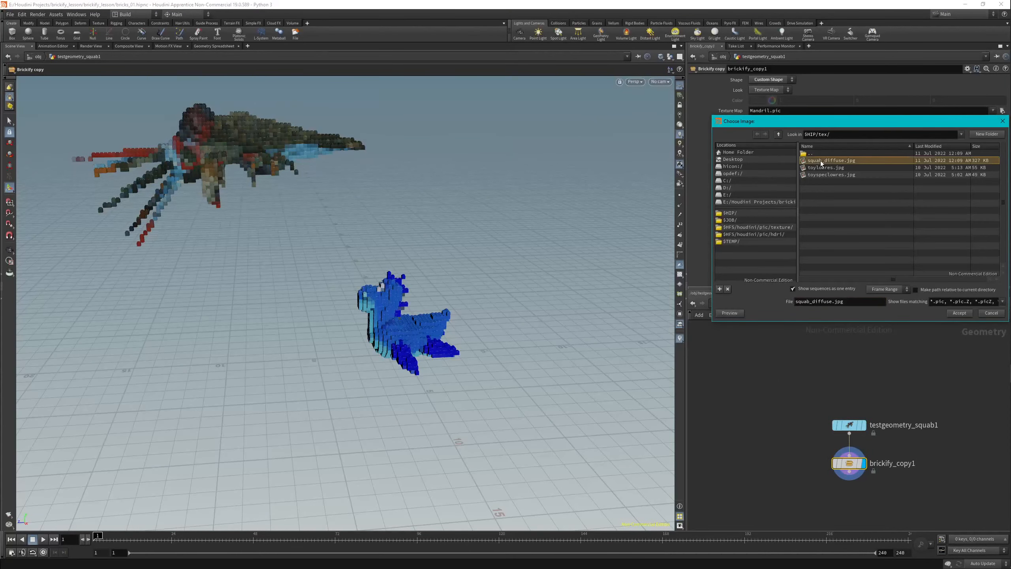
pyautogui.click(960, 314)
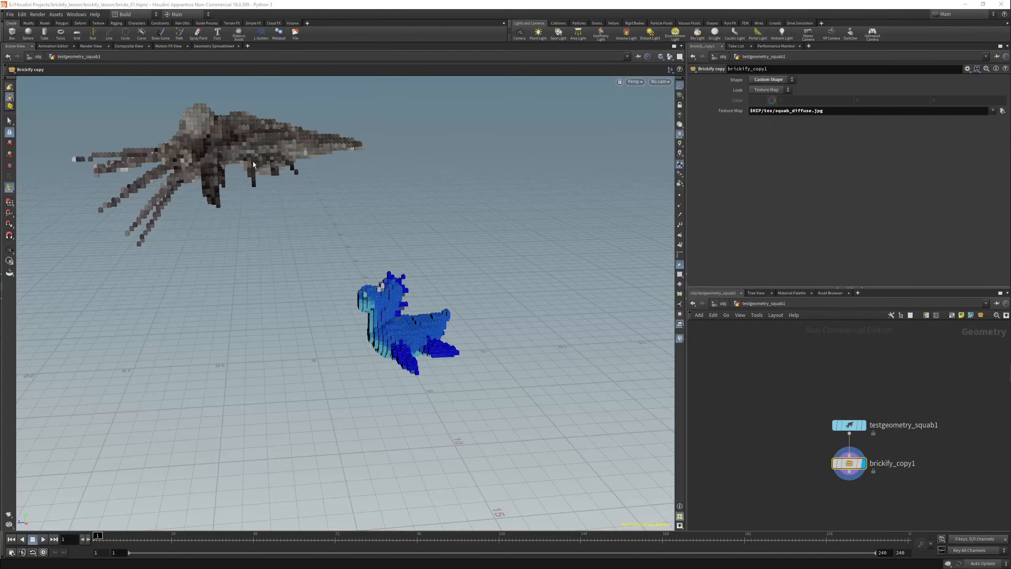
pyautogui.keyDown('alt'); pyautogui.moveTo(198, 130); pyautogui.dragTo(256, 171); pyautogui.keyUp('alt')
pyautogui.press('Return')
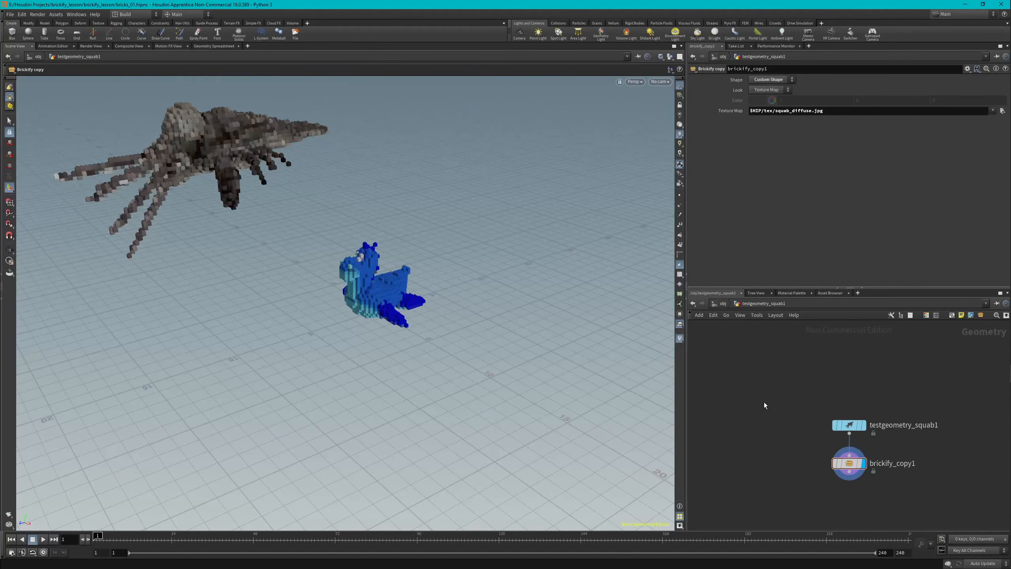
# Step: At object level, rename the testgeometry_squab1 object to squab01
pyautogui.press('u')
pyautogui.doubleClick(830, 469)
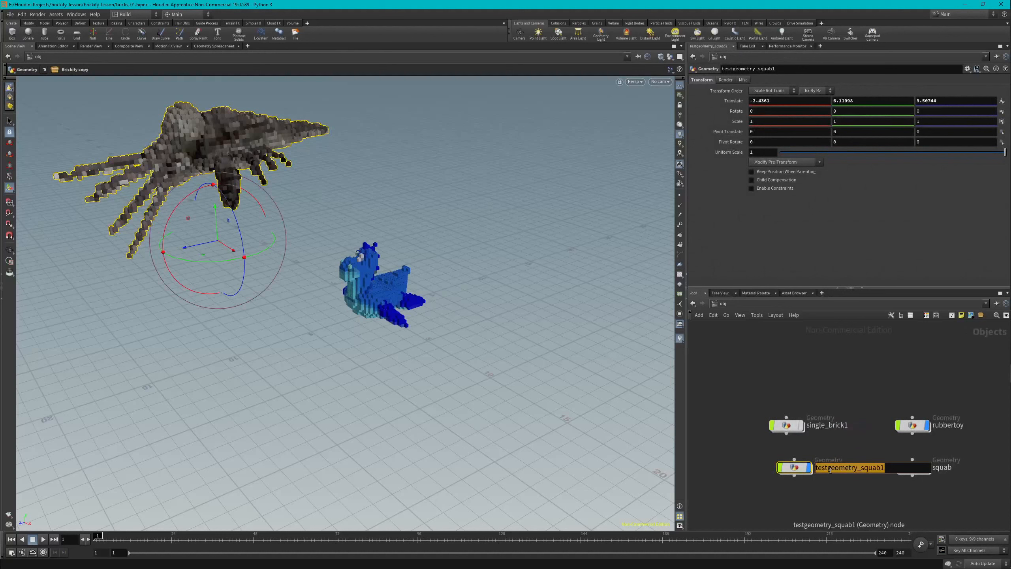
pyautogui.write('squab')
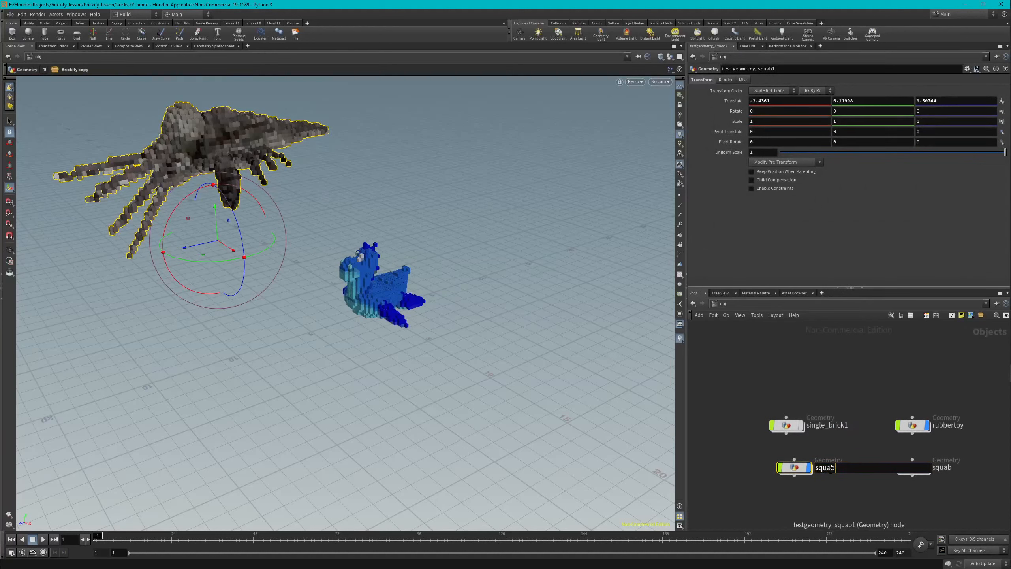
pyautogui.write('01')
pyautogui.press('Return')
# Step: Rename the single_brick1 object to rubbertoy01 and save the scene
pyautogui.doubleClick(826, 426)
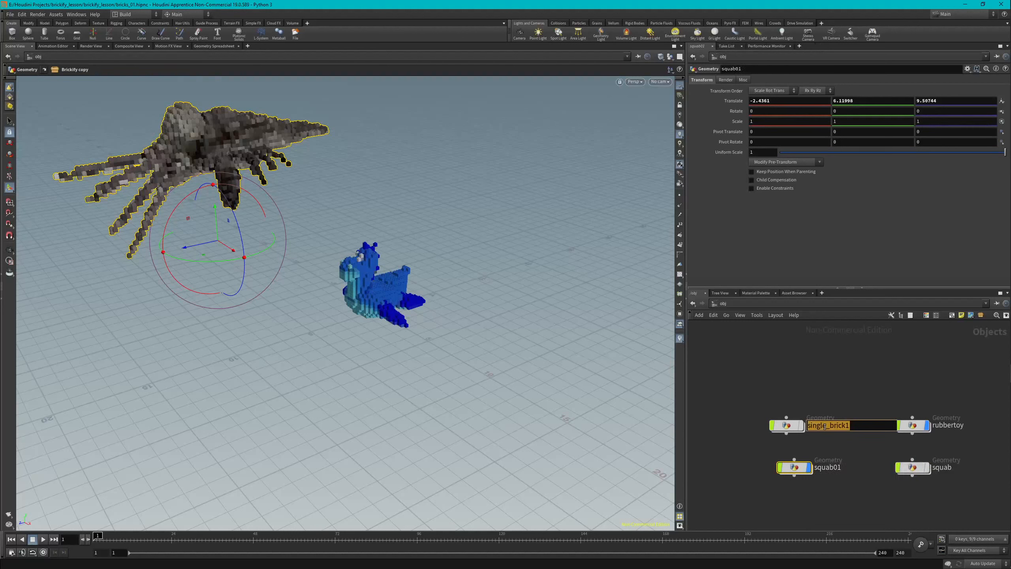
pyautogui.write('rubbertoy01')
pyautogui.press('Return')
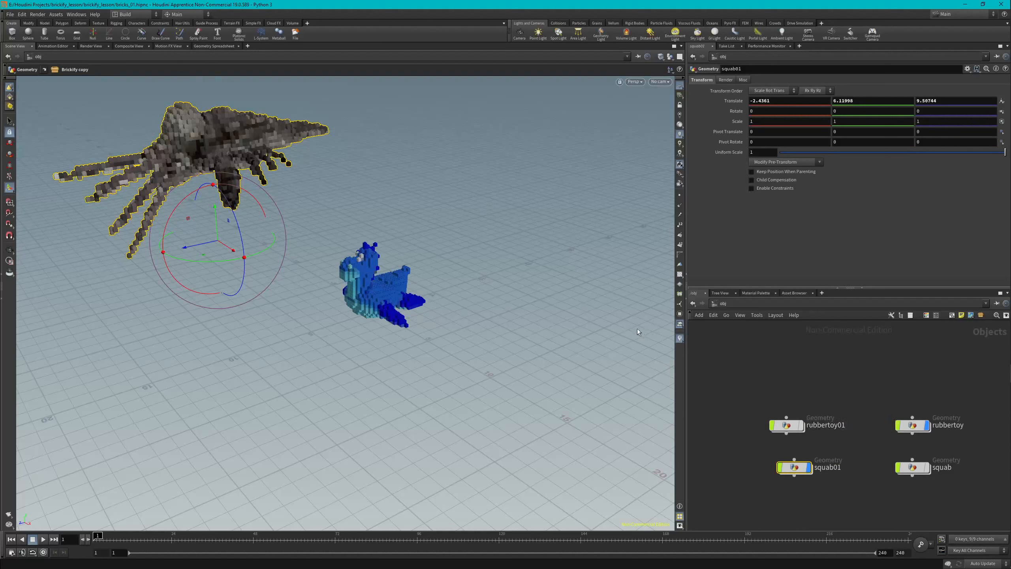
pyautogui.hotkey('ctrl', 's')
pyautogui.press('Escape')
pyautogui.moveTo(557, 228); pyautogui.dragTo(479, 206)
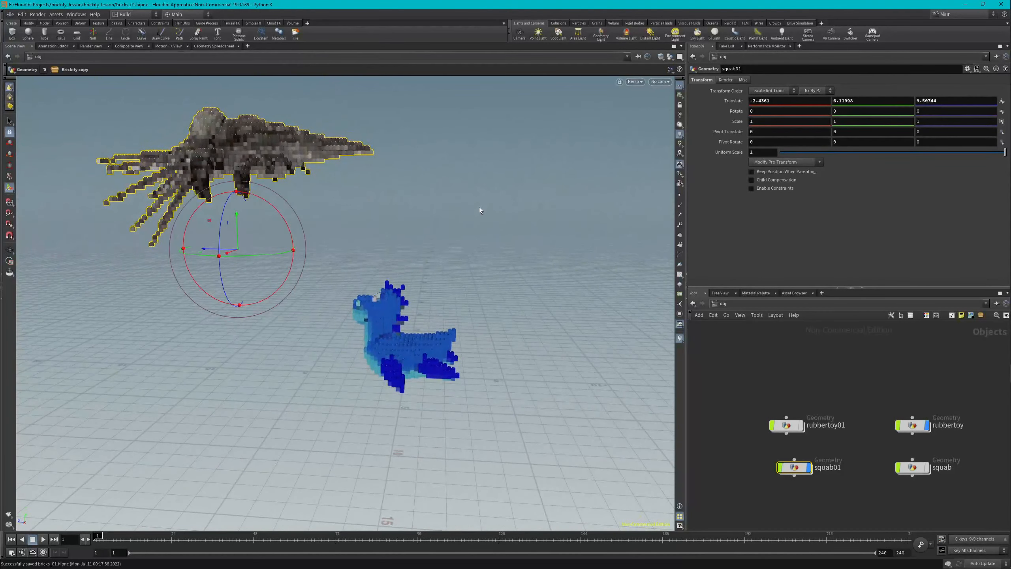